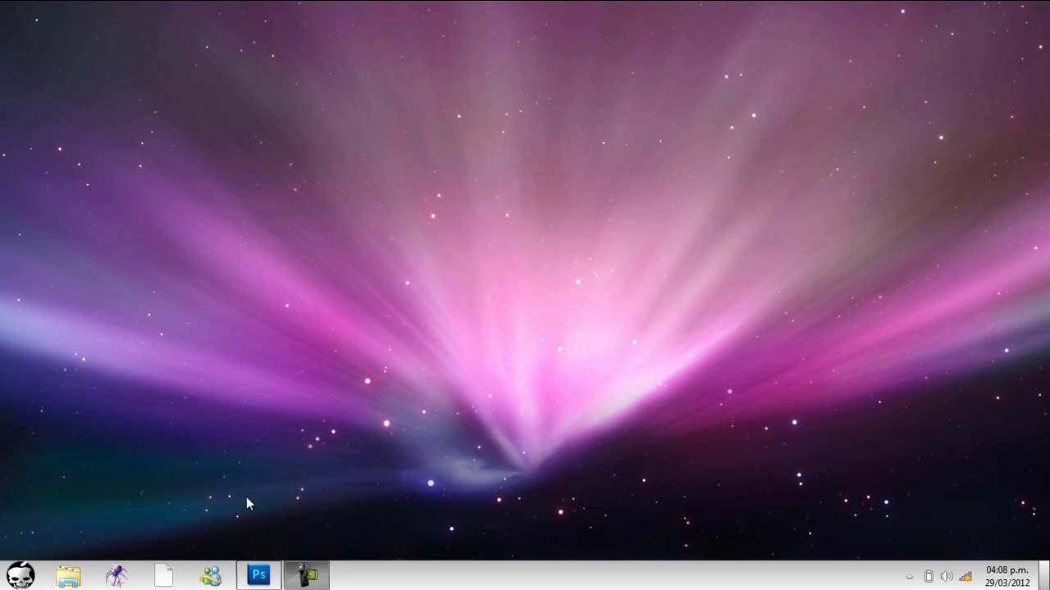
Restore the Photoshop window with the SUSCRIBETE document from the taskbar
left_click(259, 576)
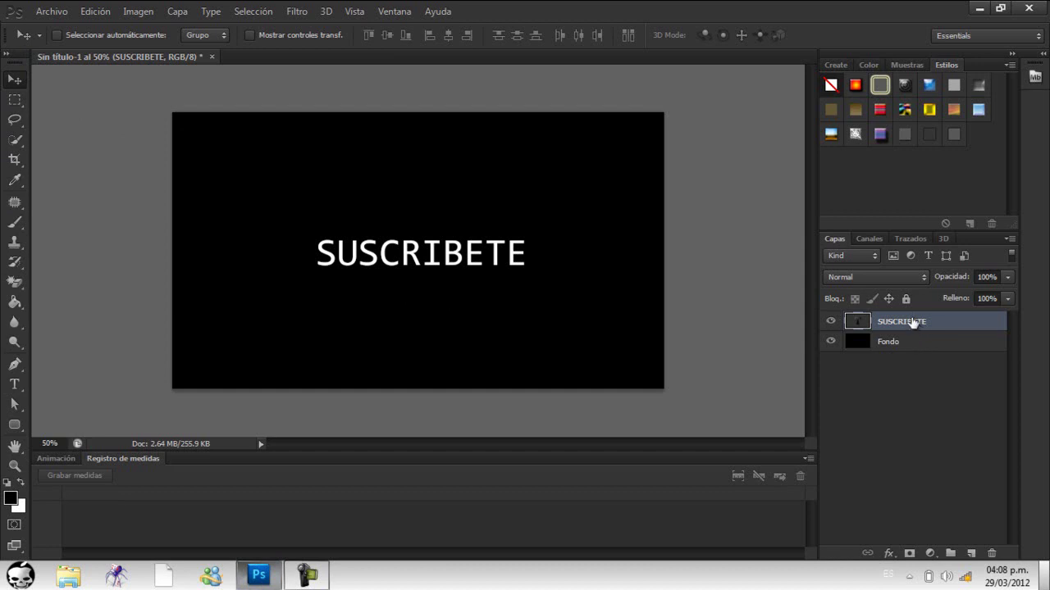
left_click_drag(414, 251, 412, 257)
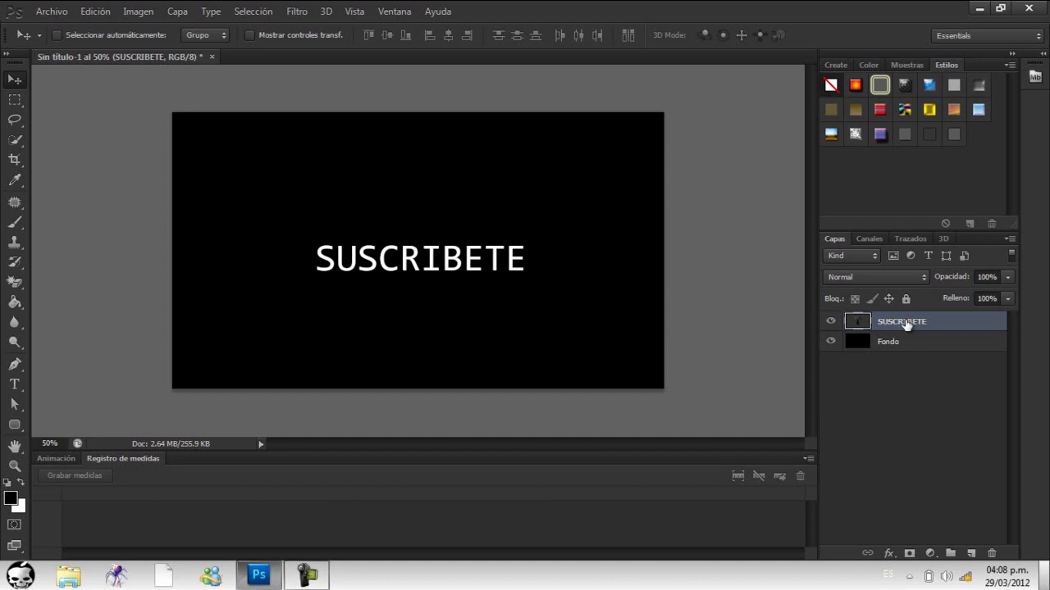
key("ctrl+z")
left_click(886, 353)
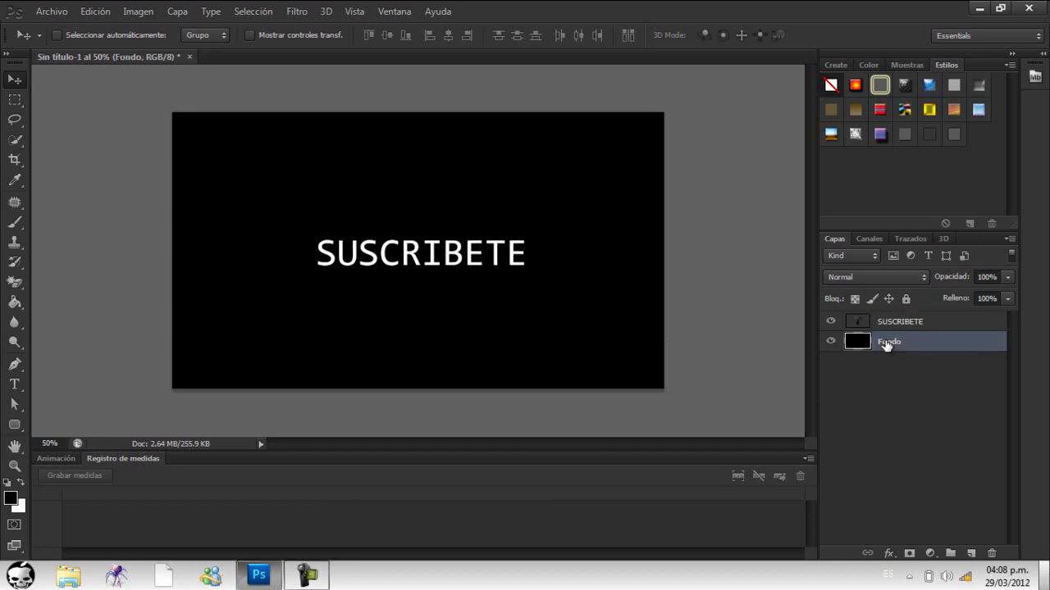
mouse_move(569, 225)
left_mouse_down()
mouse_move(576, 296)
mouse_move(509, 192)
mouse_move(557, 260)
left_mouse_up()
key("ctrl+z")
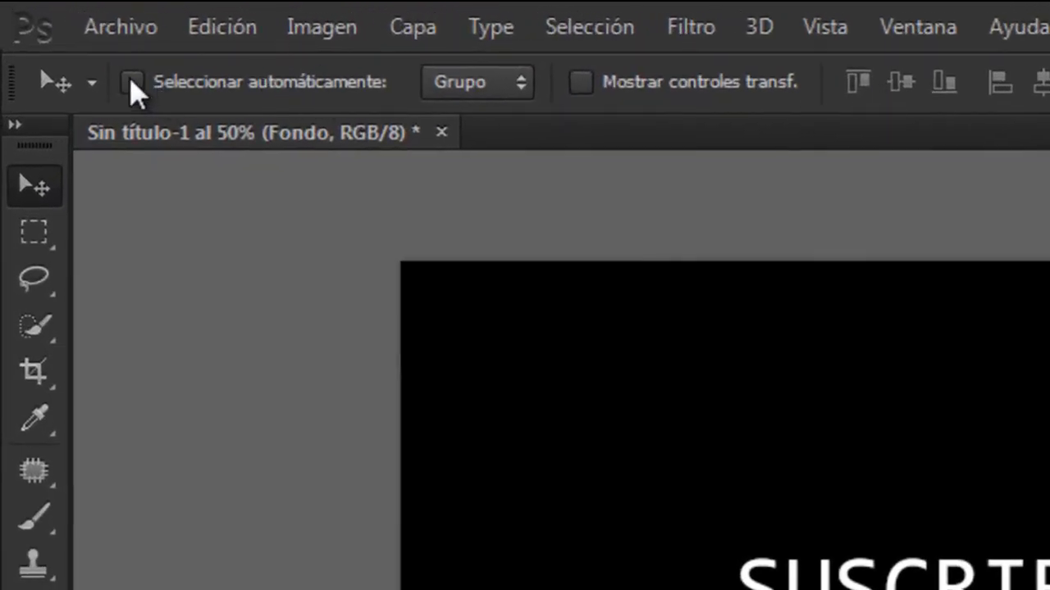
Keep auto-select on Grupo and turn on 'Mostrar controles transf.' around the SUSCRIBETE text
left_click(473, 79)
left_click(475, 85)
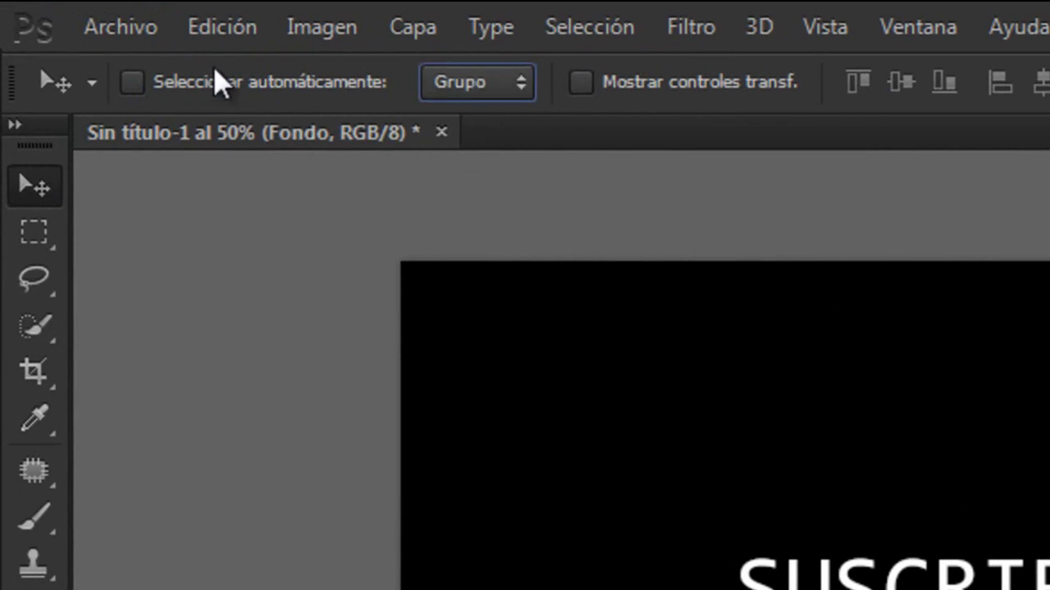
left_click(583, 83)
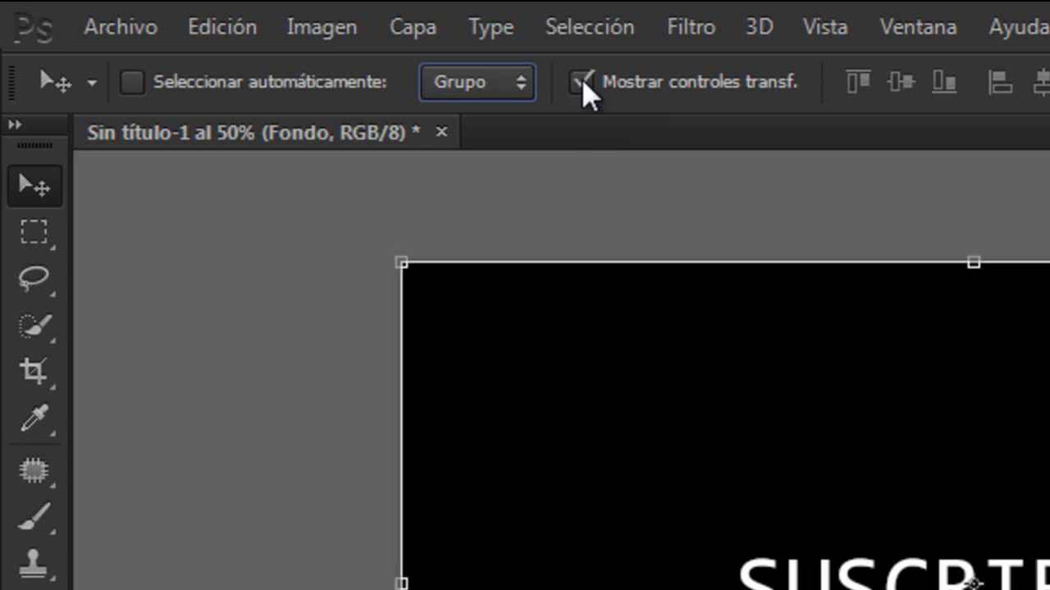
left_click(583, 76)
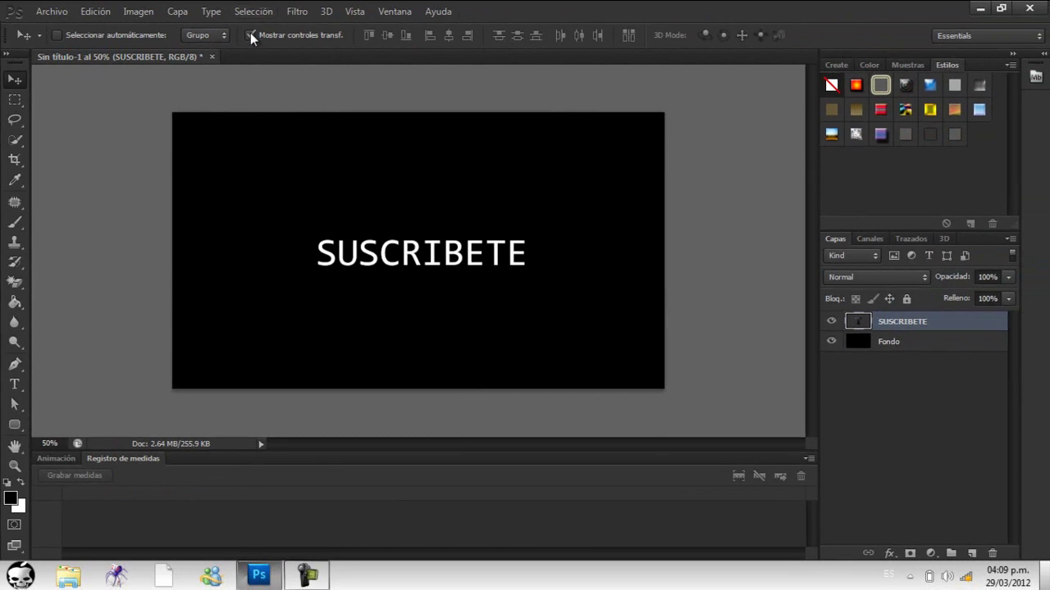
left_click(250, 34)
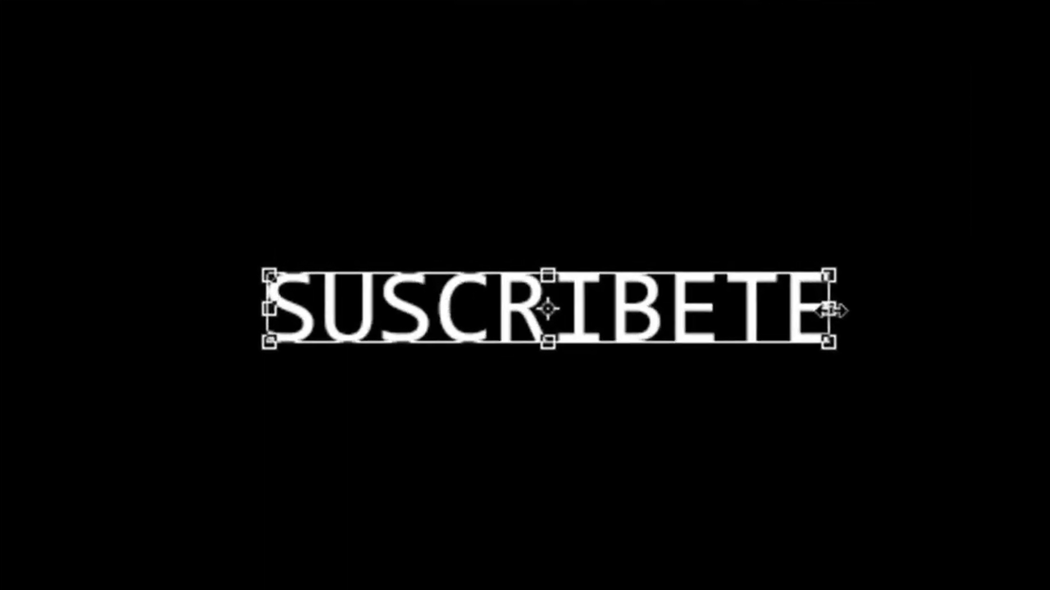
mouse_move(830, 309)
left_mouse_down()
mouse_move(264, 353)
mouse_move(401, 288)
left_mouse_up()
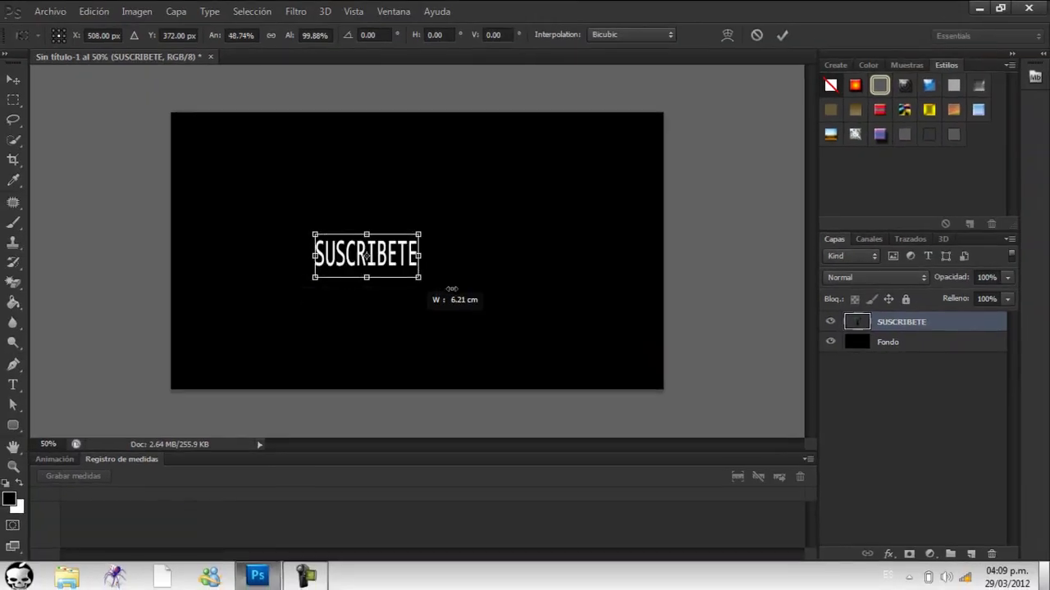
left_click_drag(402, 288, 182, 283)
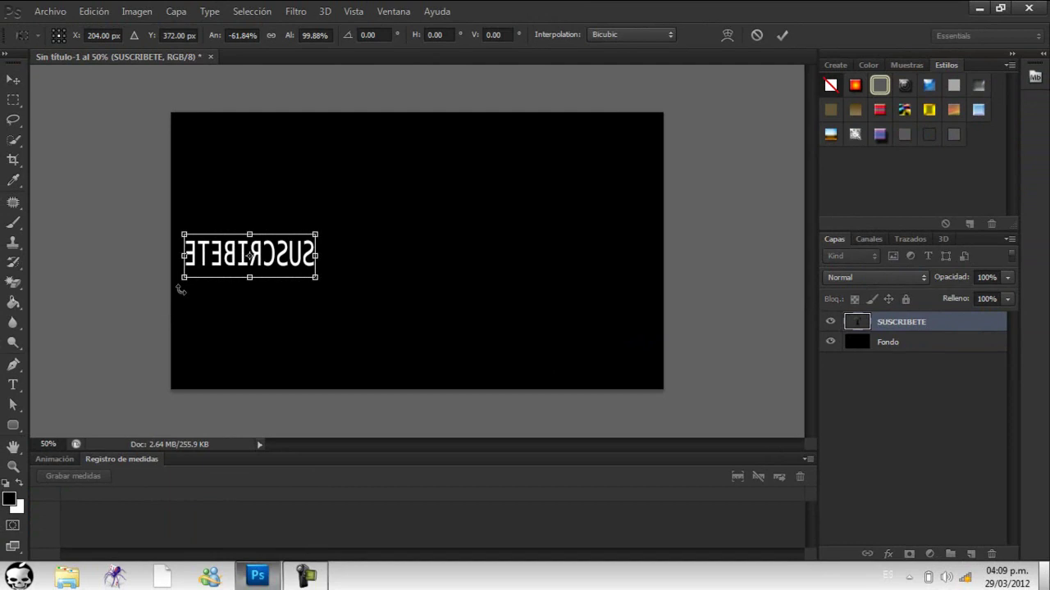
key("ctrl+z")
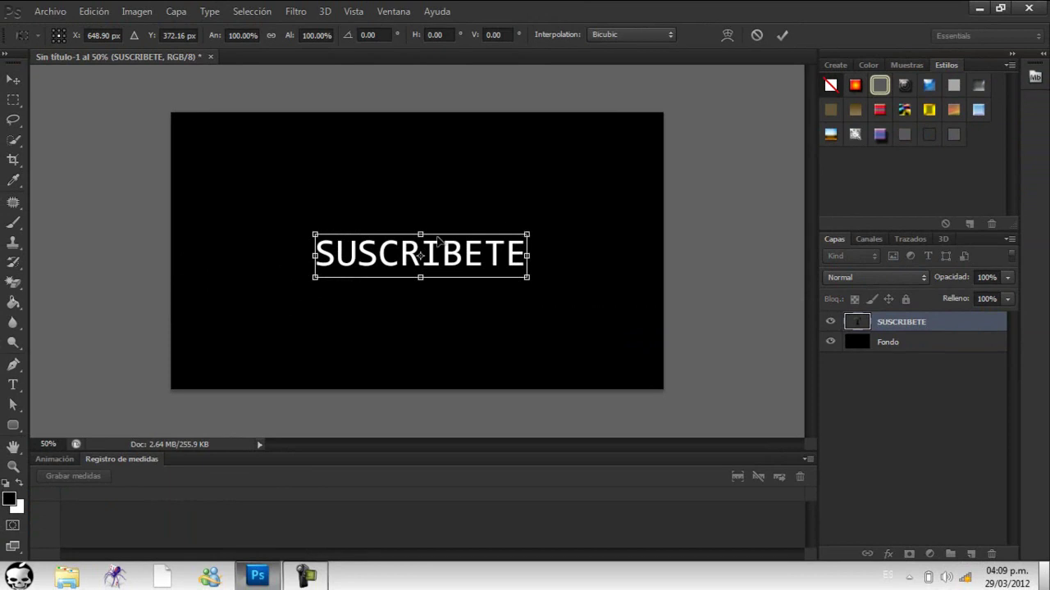
mouse_move(420, 233)
left_mouse_down()
mouse_move(423, 163)
mouse_move(418, 228)
left_mouse_up()
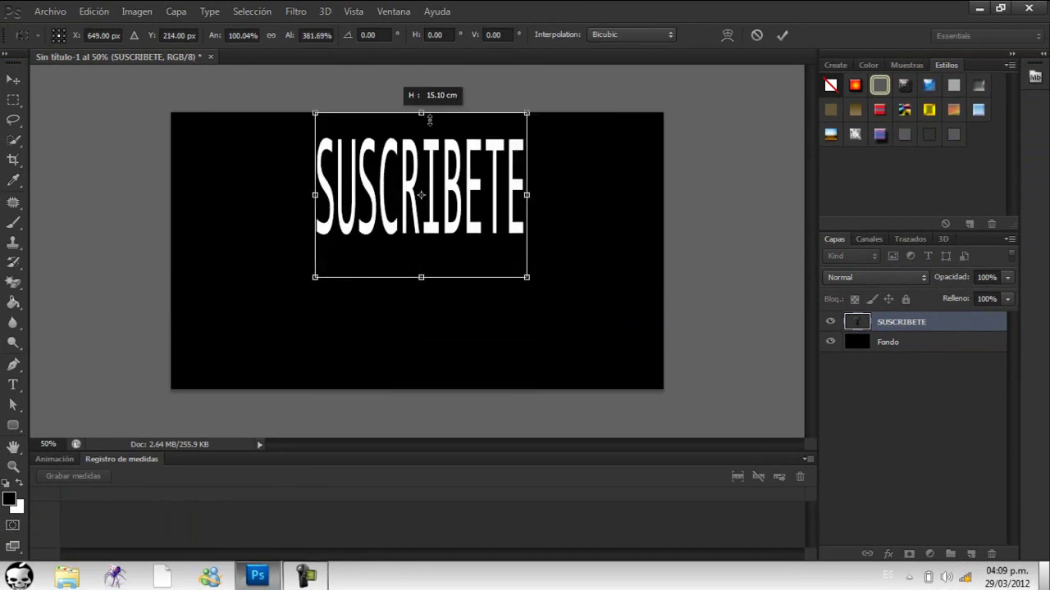
left_click_drag(416, 227, 420, 277)
left_click(756, 36)
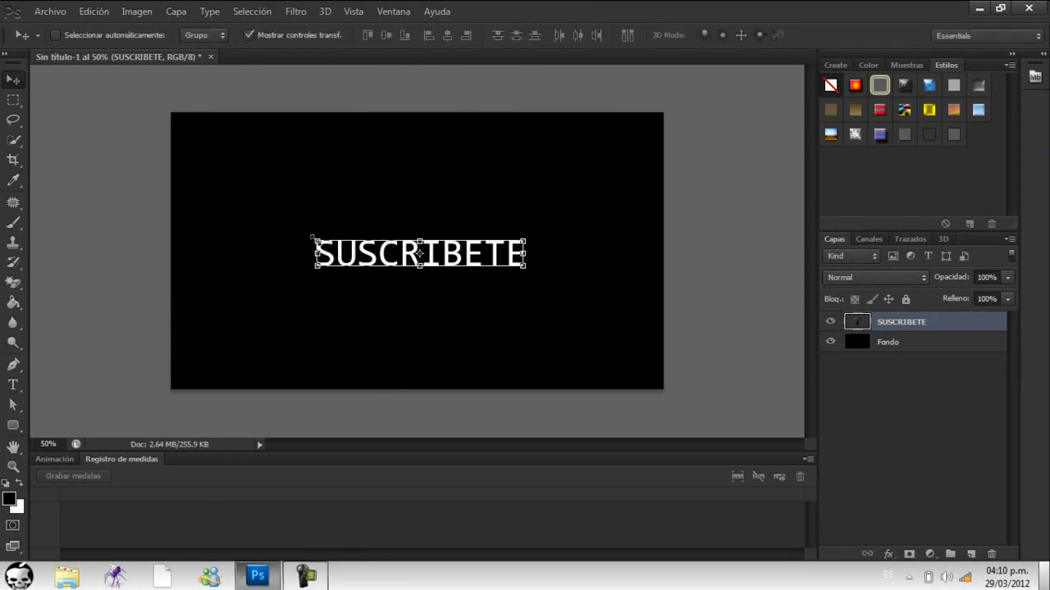
Try enlarging SUSCRIBETE from its top-left corner, then cancel to keep its original size
mouse_move(312, 236)
left_mouse_down()
mouse_move(246, 206)
mouse_move(254, 221)
left_mouse_up()
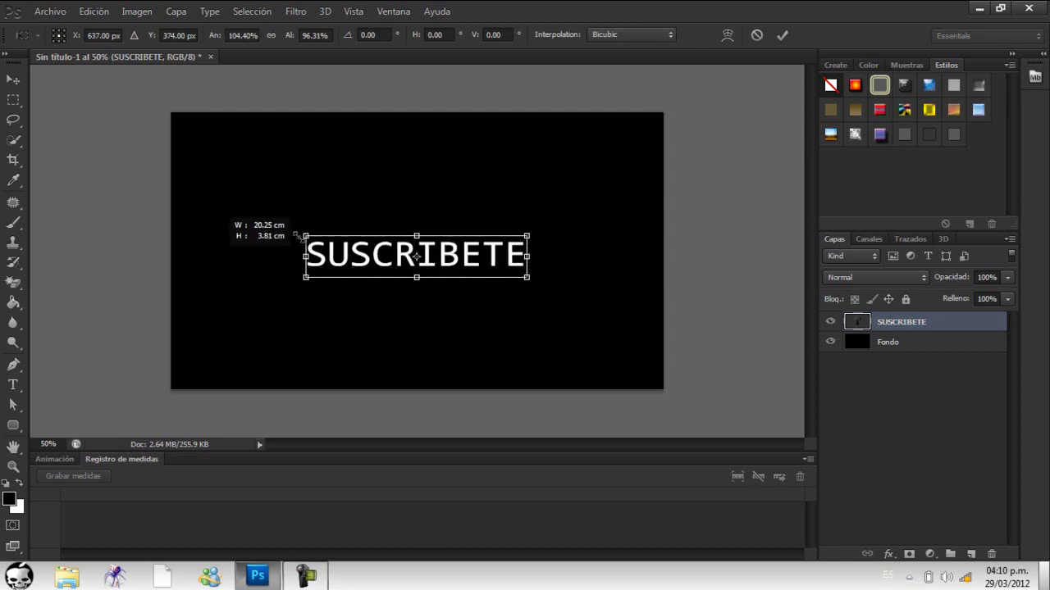
left_click_drag(254, 221, 242, 216)
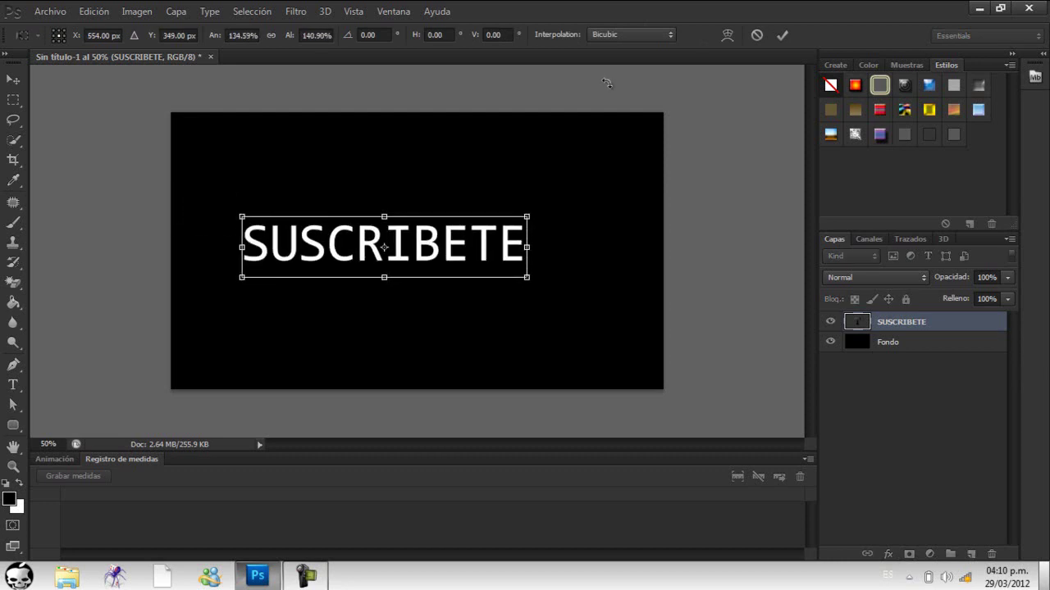
left_click(756, 35)
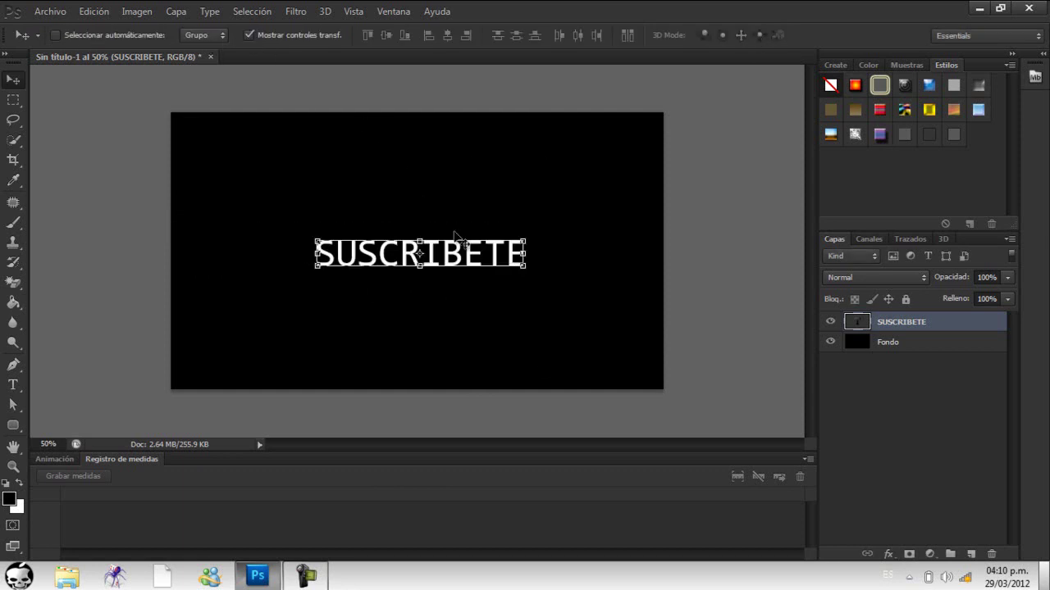
Hide the transform controls, then start and cancel a free transform (Ctrl+T) of the text
left_click(249, 35)
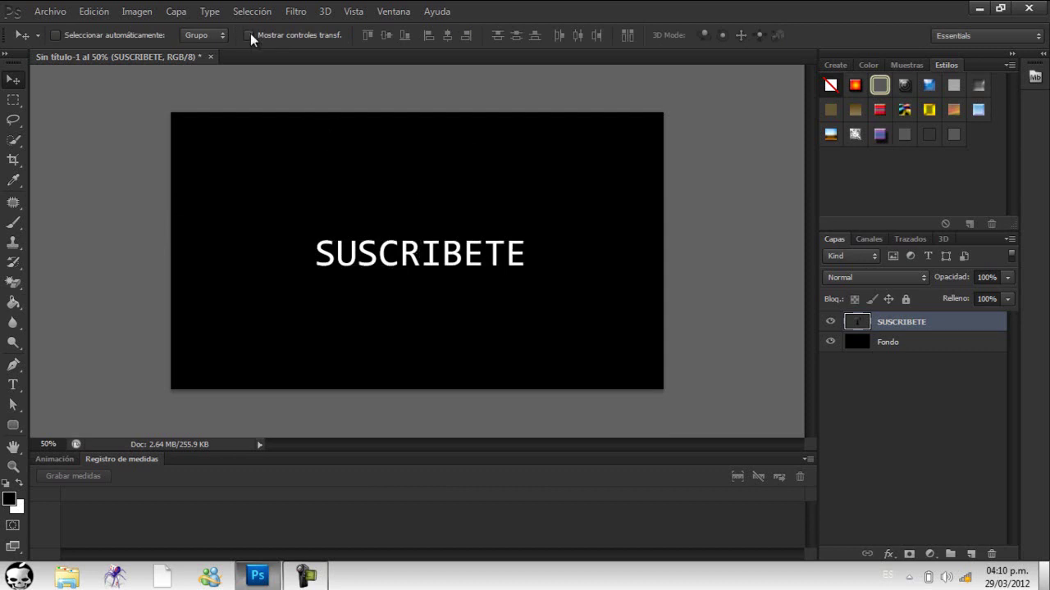
key("ctrl+t")
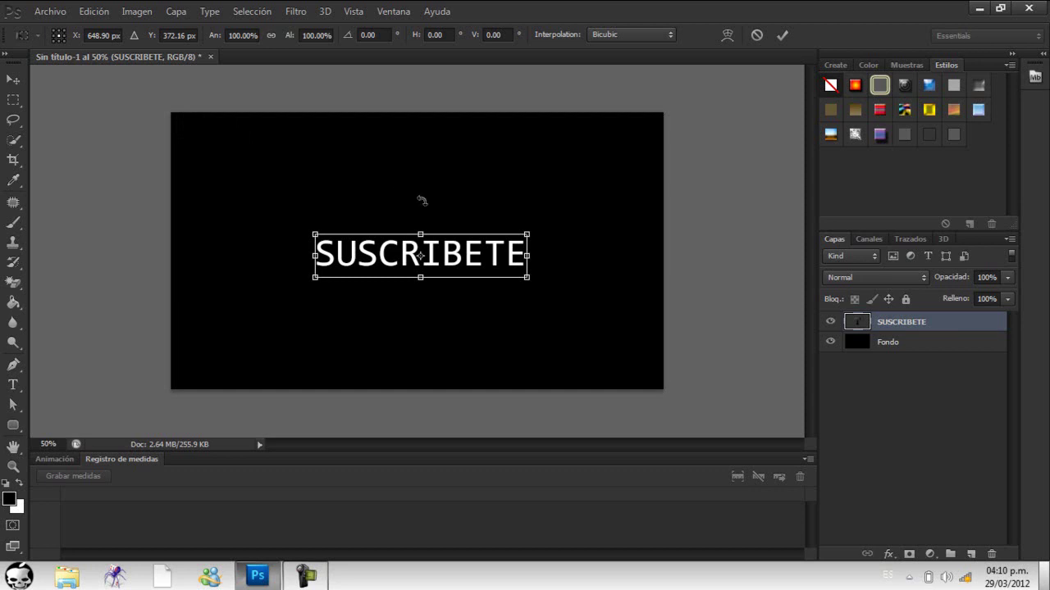
left_click(756, 42)
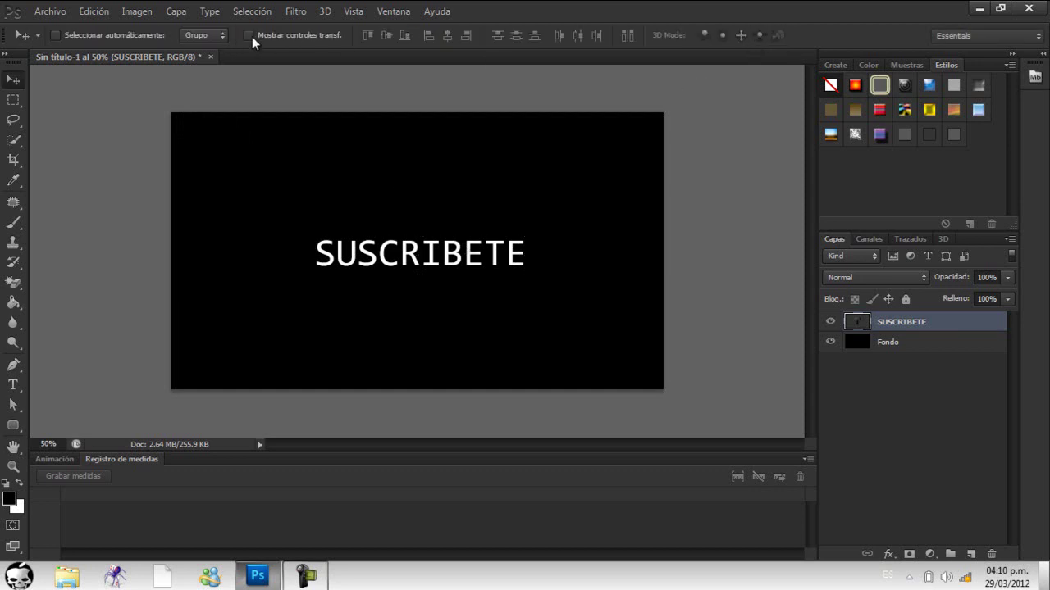
Re-enable 'Mostrar controles transf.', test a horizontal mirror and a shrink-flip, then discard both
left_click(250, 35)
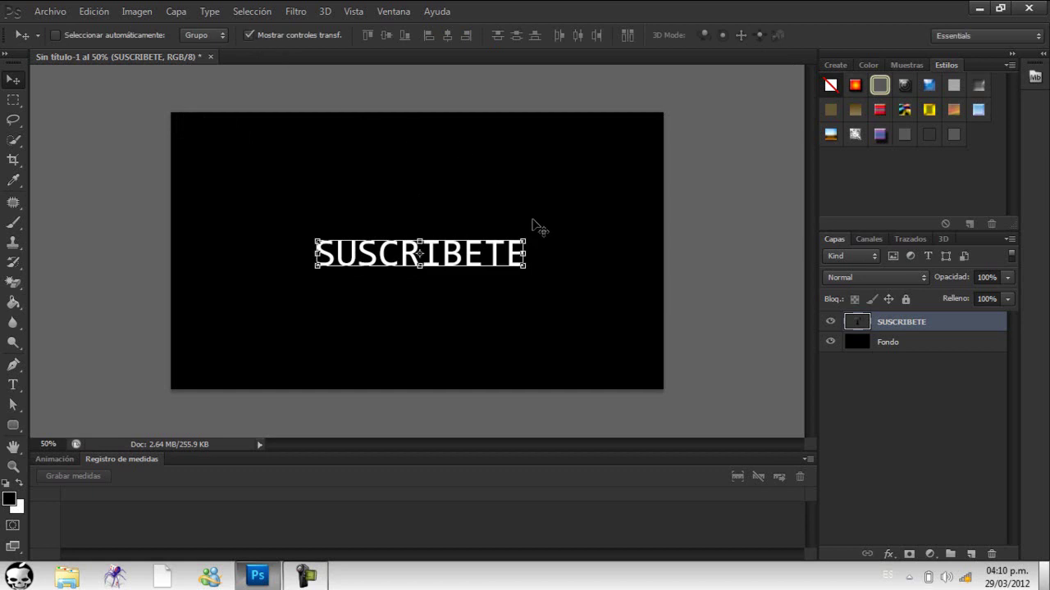
left_click_drag(525, 253, 167, 252)
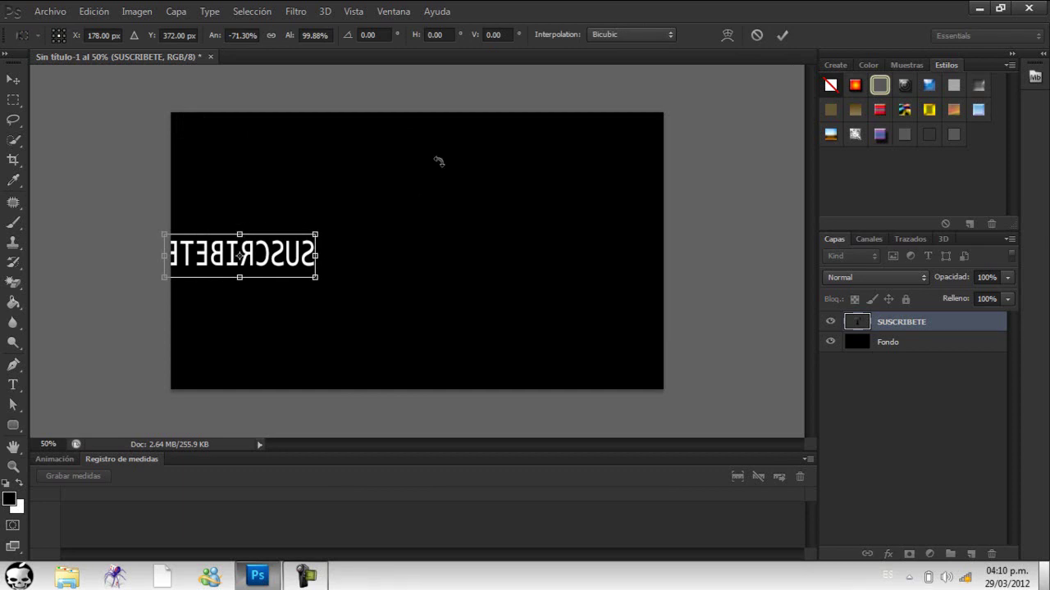
key("ctrl+z")
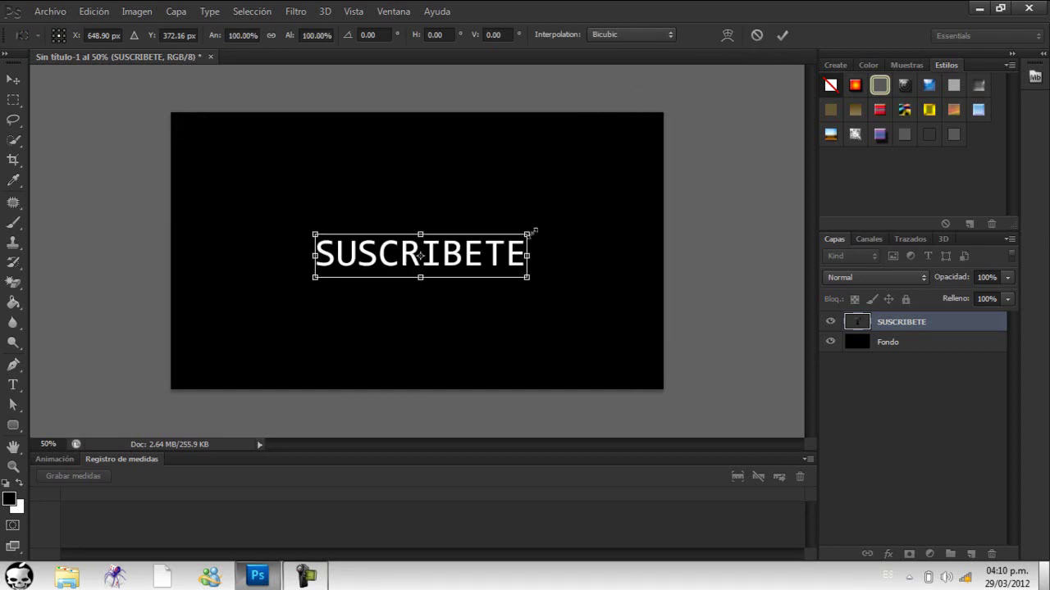
left_click_drag(533, 233, 357, 357)
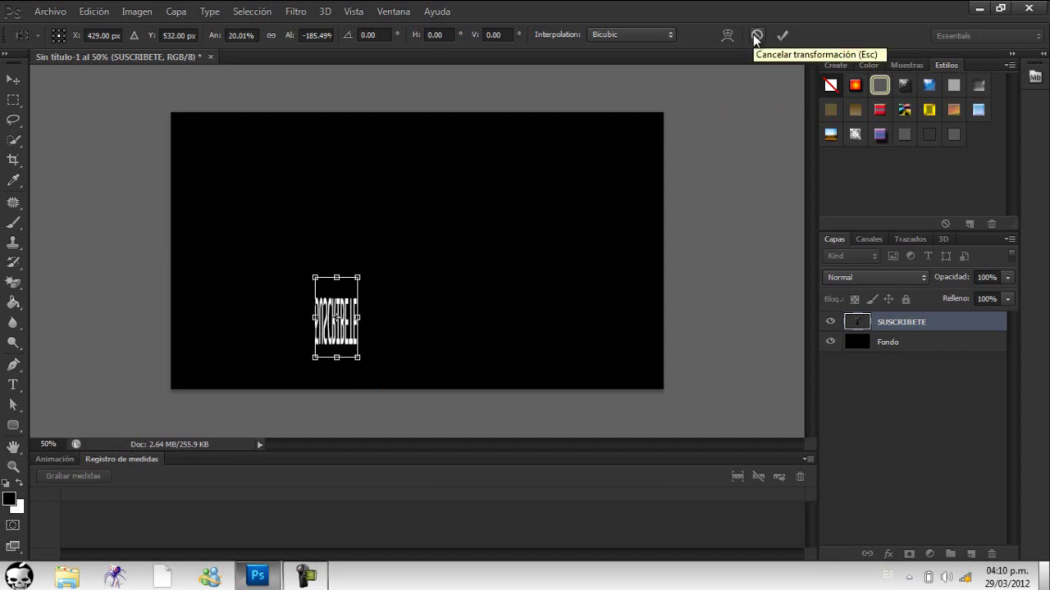
left_click(756, 37)
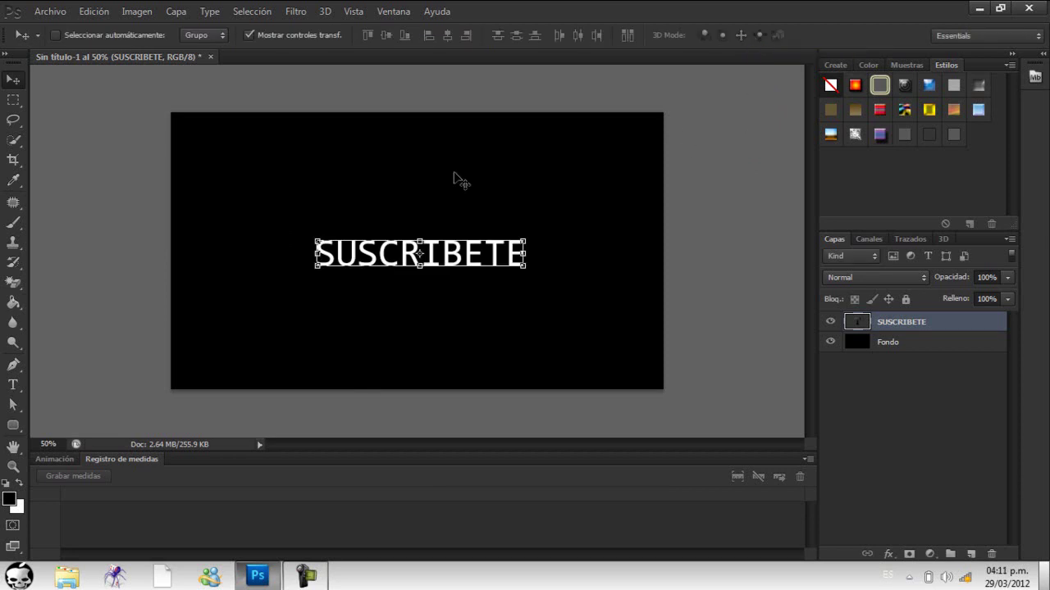
mouse_move(525, 254)
left_mouse_down()
mouse_move(259, 297)
mouse_move(198, 290)
left_mouse_up()
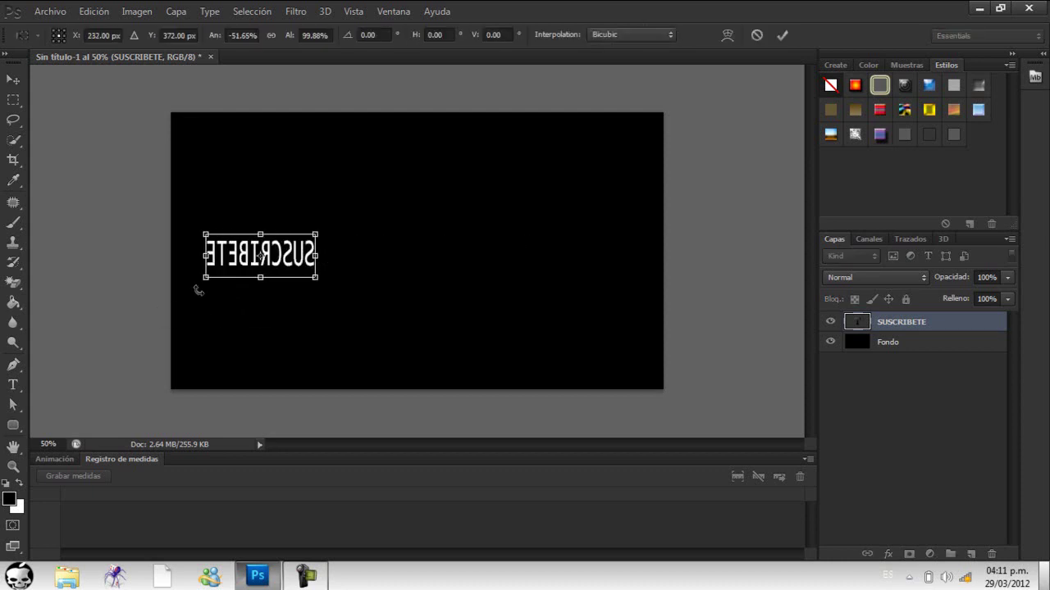
key("ctrl+z")
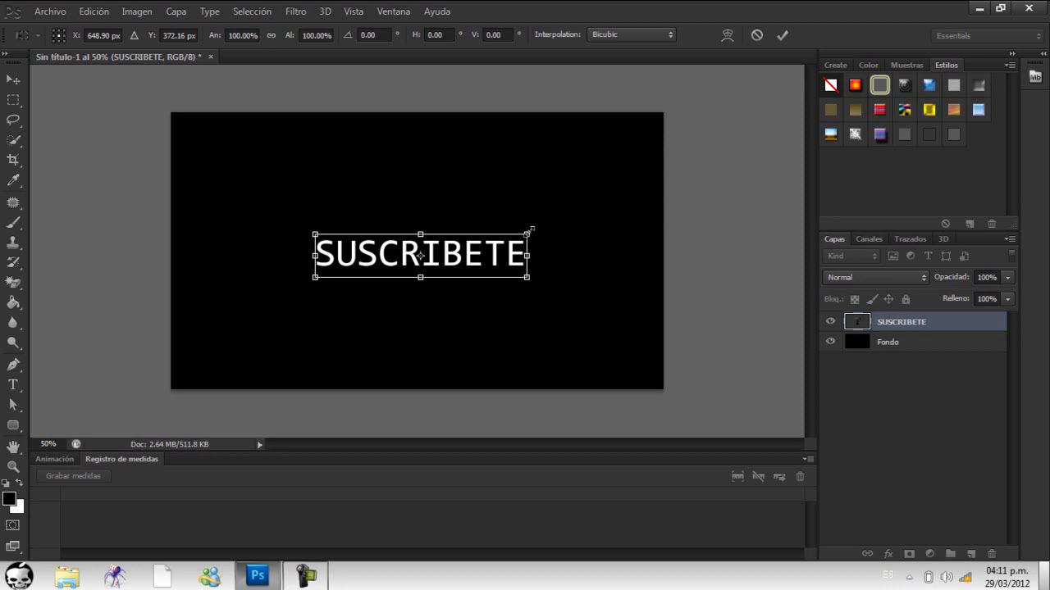
mouse_move(529, 231)
left_mouse_down()
mouse_move(605, 211)
mouse_move(435, 234)
mouse_move(192, 320)
mouse_move(333, 303)
left_mouse_up()
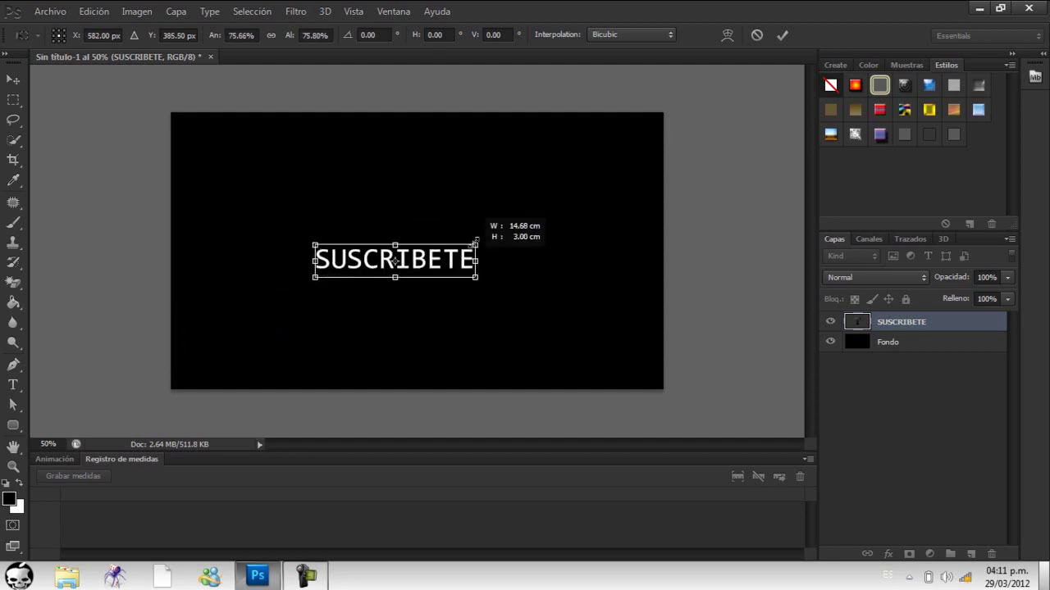
left_click_drag(376, 282, 536, 232)
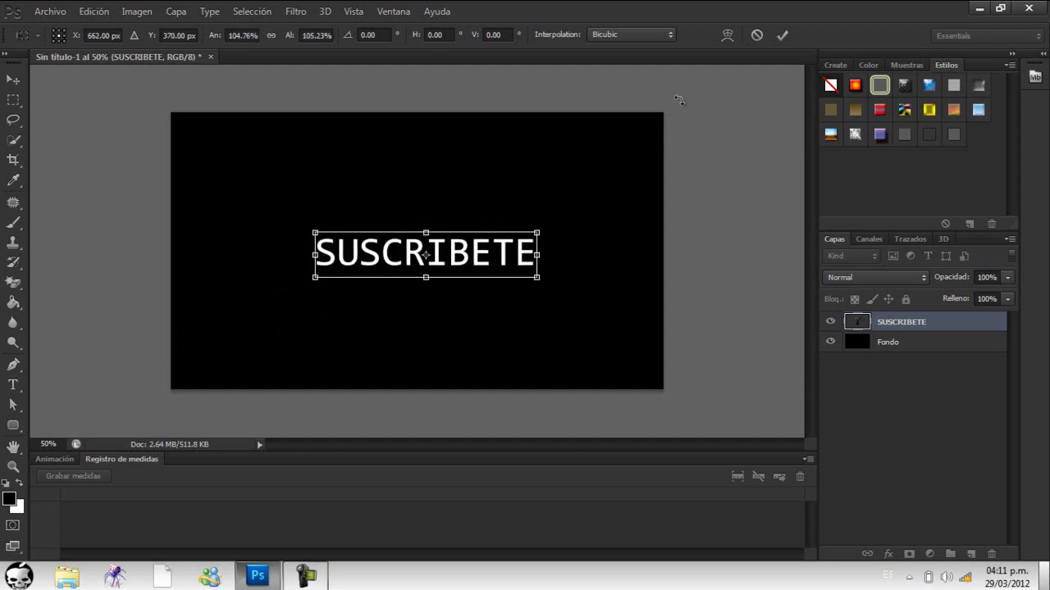
left_click(753, 35)
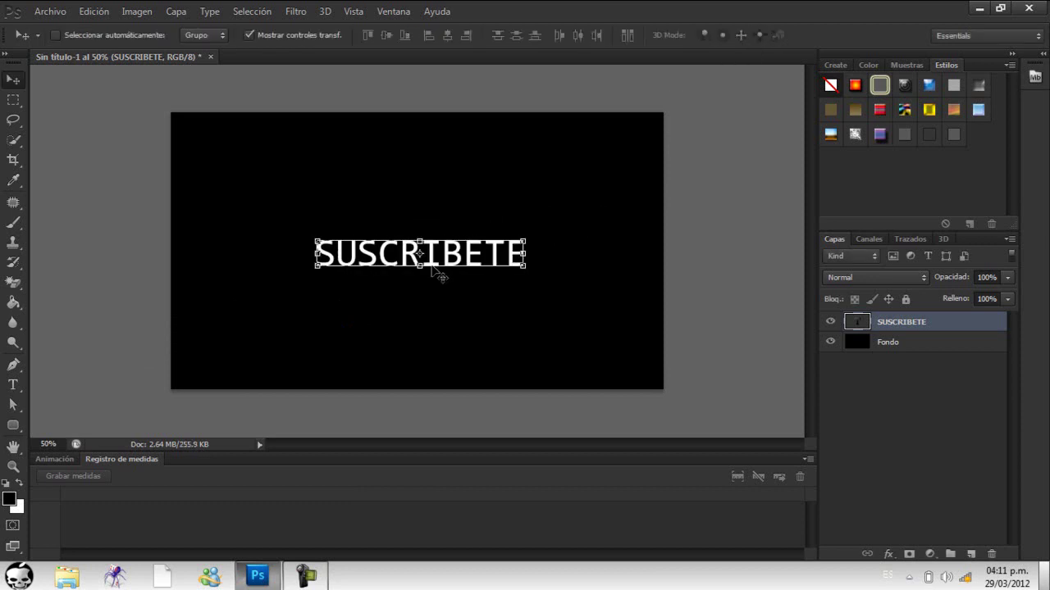
mouse_move(419, 287)
left_mouse_down()
mouse_move(428, 284)
mouse_move(455, 350)
left_mouse_up()
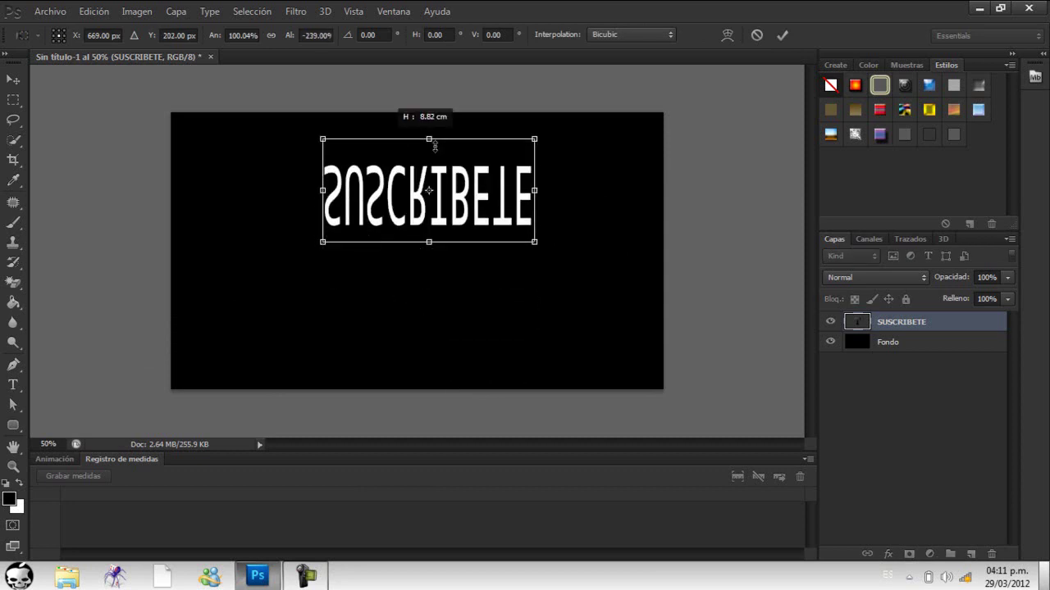
key("ctrl+z")
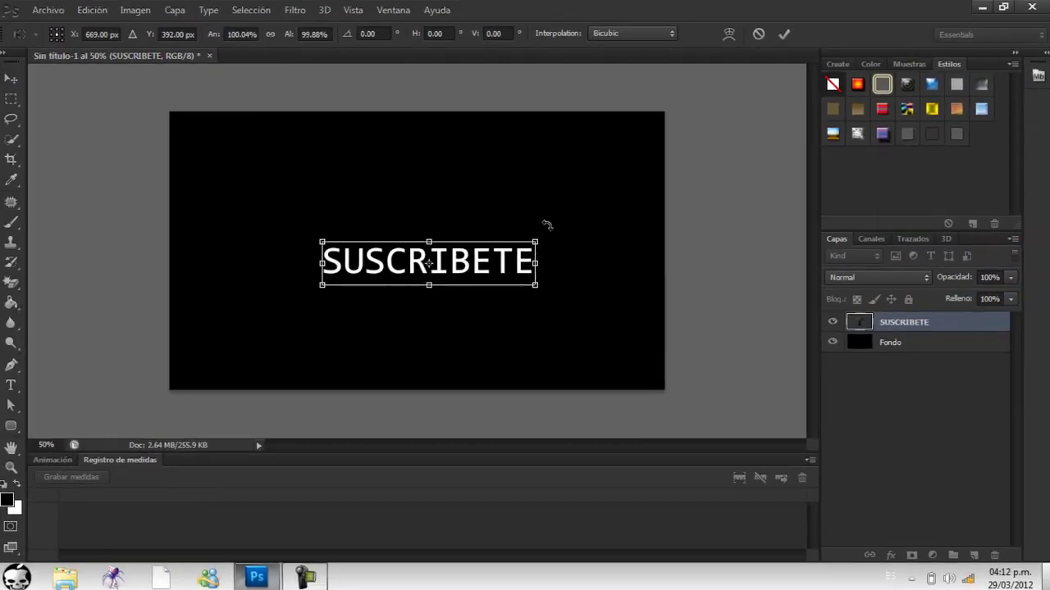
mouse_move(544, 224)
left_mouse_down()
mouse_move(434, 164)
mouse_move(377, 229)
mouse_move(445, 281)
mouse_move(487, 209)
mouse_move(295, 271)
mouse_move(510, 231)
mouse_move(361, 266)
mouse_move(498, 274)
mouse_move(399, 235)
mouse_move(480, 292)
mouse_move(504, 227)
mouse_move(427, 279)
mouse_move(499, 260)
mouse_move(479, 169)
mouse_move(487, 206)
left_mouse_up()
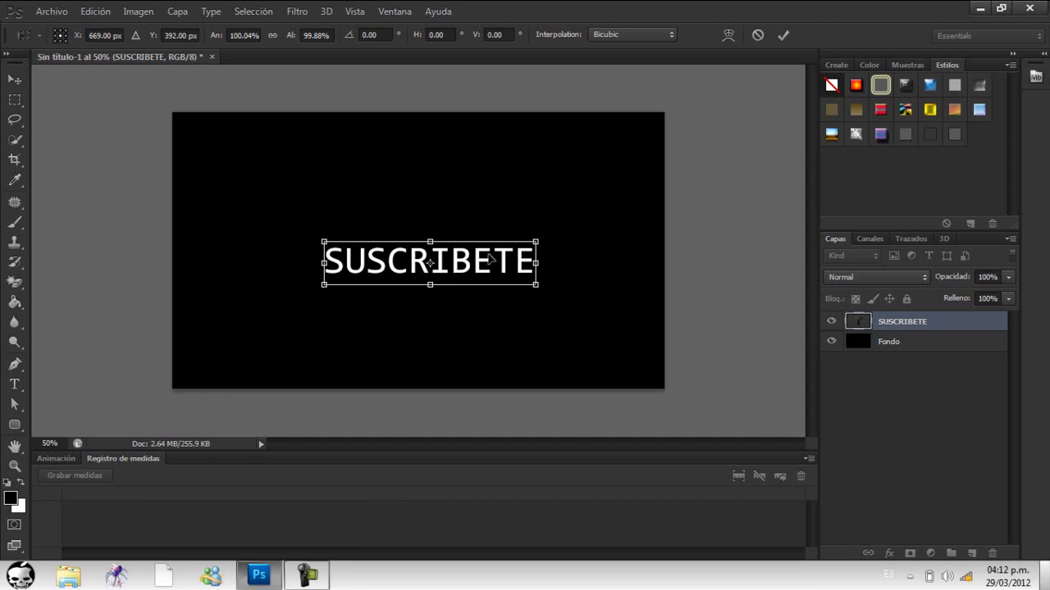
mouse_move(489, 258)
left_mouse_down()
mouse_move(456, 281)
mouse_move(501, 274)
left_mouse_up()
left_click(756, 33)
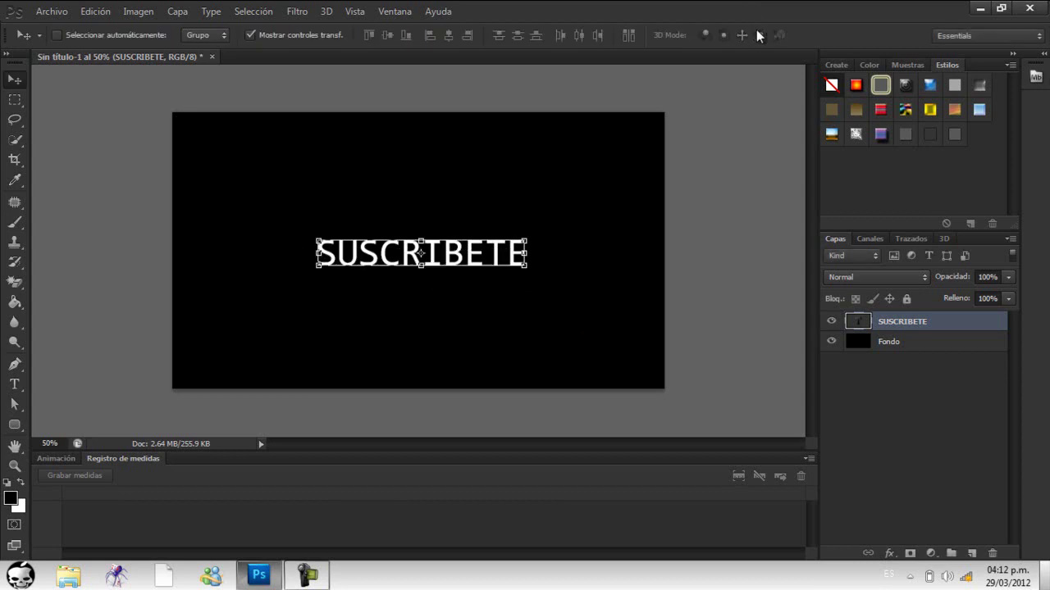
Use 'Mostrar escritorio' at the taskbar's far right to minimize Photoshop and show the desktop
left_click(1044, 576)
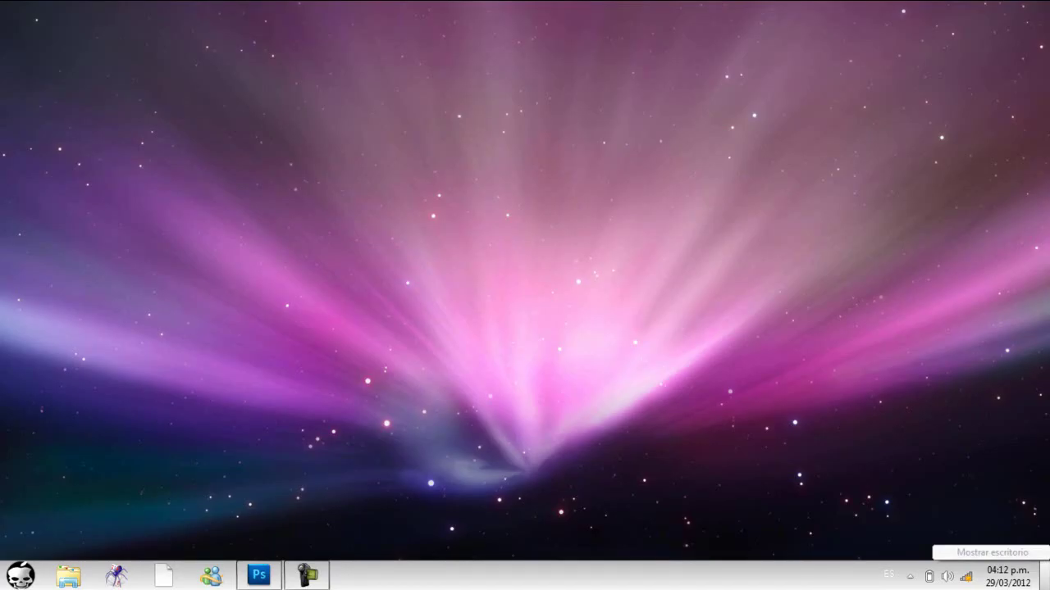